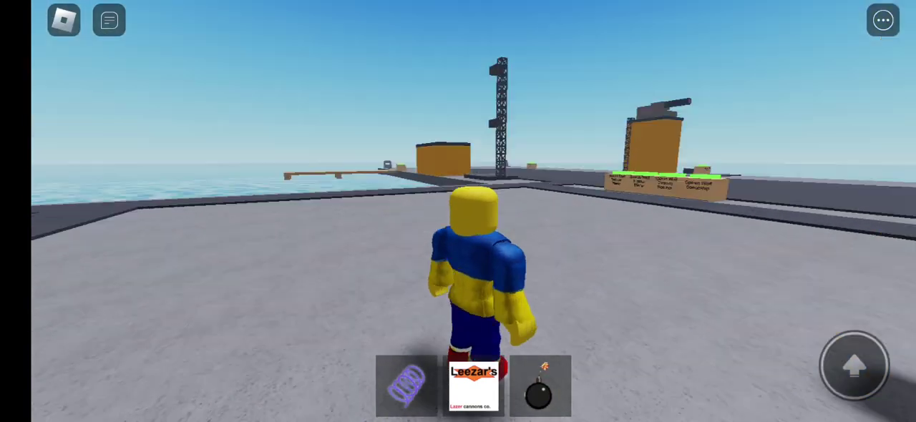
# - Look around the yellow structure, then walk into the hangar through the yellow-wall doorway
pyautogui.moveTo(644, 214); pyautogui.dragTo(644, 86)
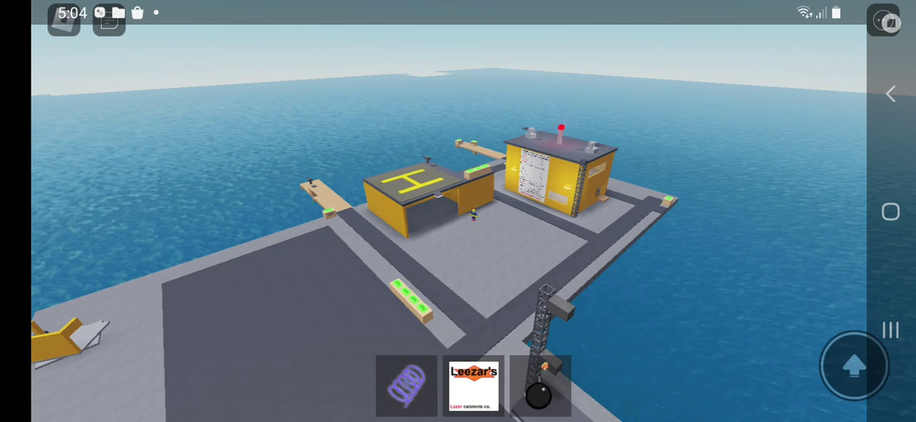
pyautogui.moveTo(644, 215); pyautogui.dragTo(501, 143)
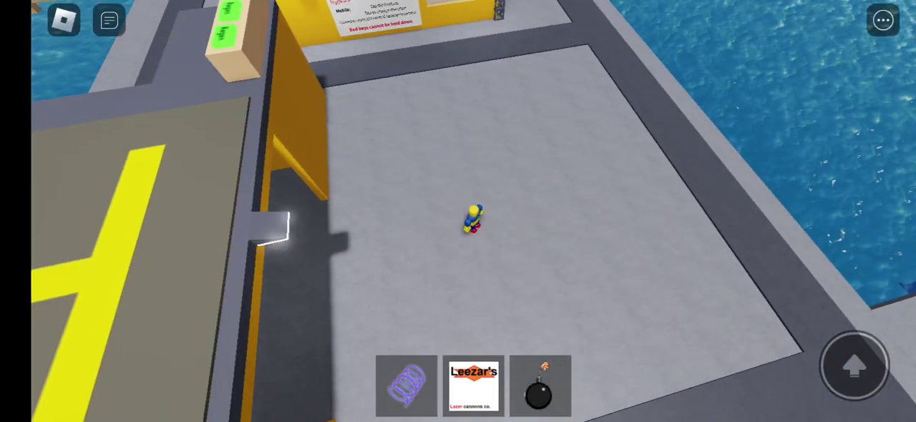
pyautogui.moveTo(644, 215); pyautogui.dragTo(501, 322)
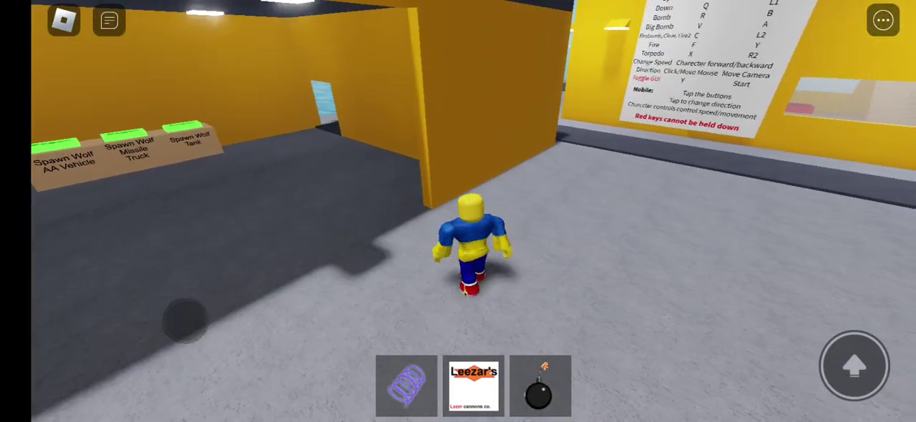
pyautogui.press('w')
pyautogui.moveTo(170, 257)
pyautogui.mouseDown()
pyautogui.moveTo(161, 197)
pyautogui.moveTo(122, 183)
pyautogui.mouseUp()
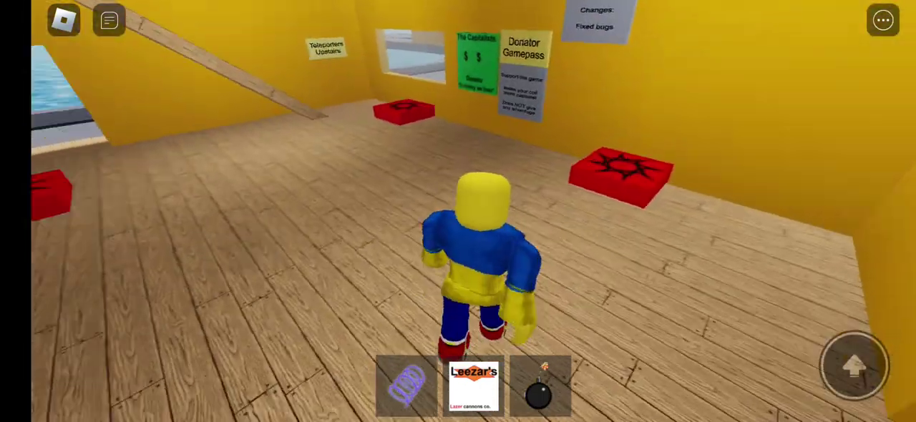
# - Teleport to another island and run toward the coloured containers
pyautogui.click(658, 136)
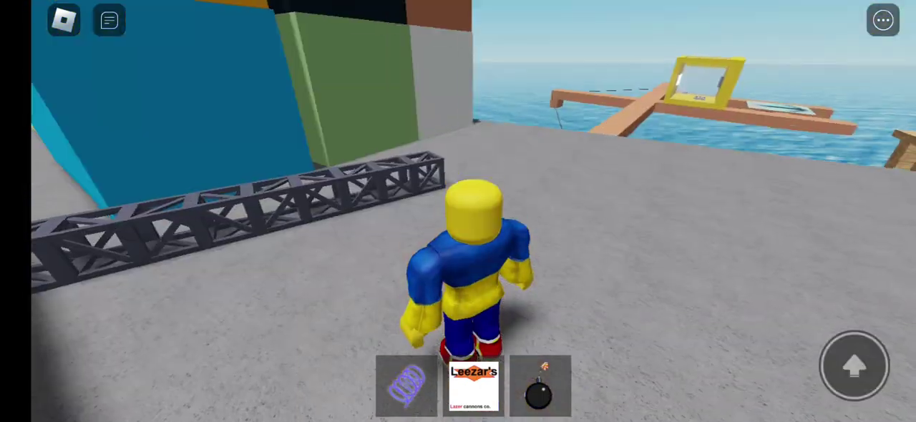
pyautogui.moveTo(251, 265); pyautogui.dragTo(229, 293)
pyautogui.moveTo(250, 265); pyautogui.dragTo(229, 243)
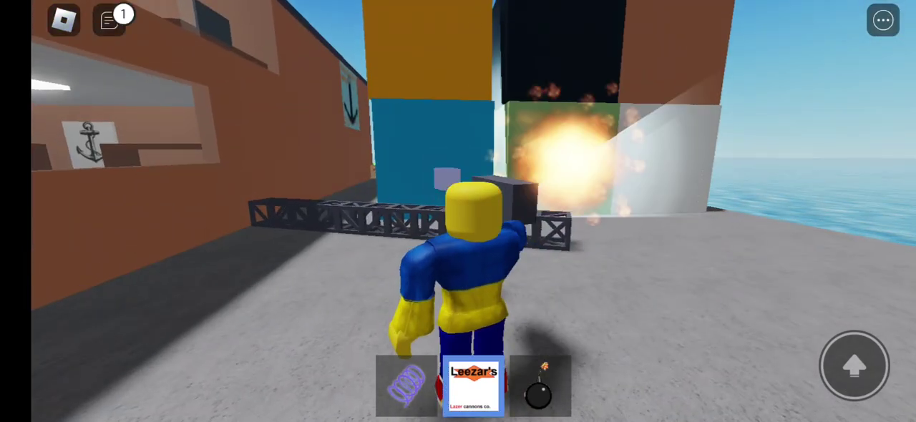
# - Open chat, then reset the character from the Roblox menu and confirm
pyautogui.click(109, 20)
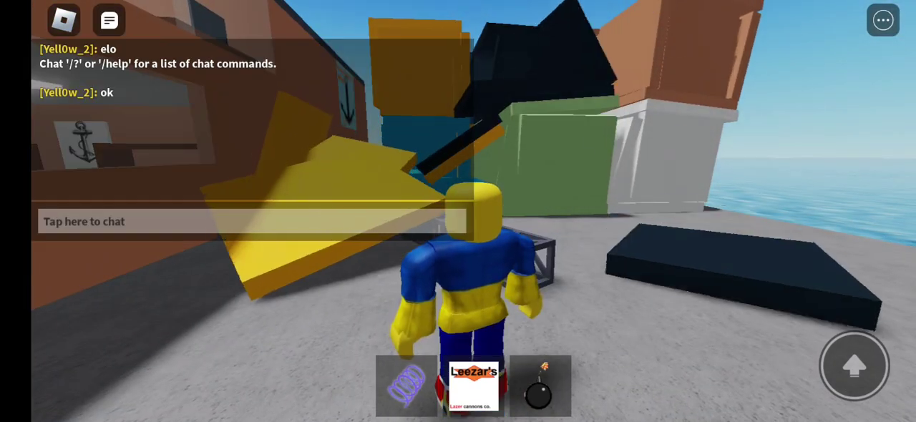
pyautogui.click(109, 20)
pyautogui.click(63, 21)
pyautogui.click(464, 101)
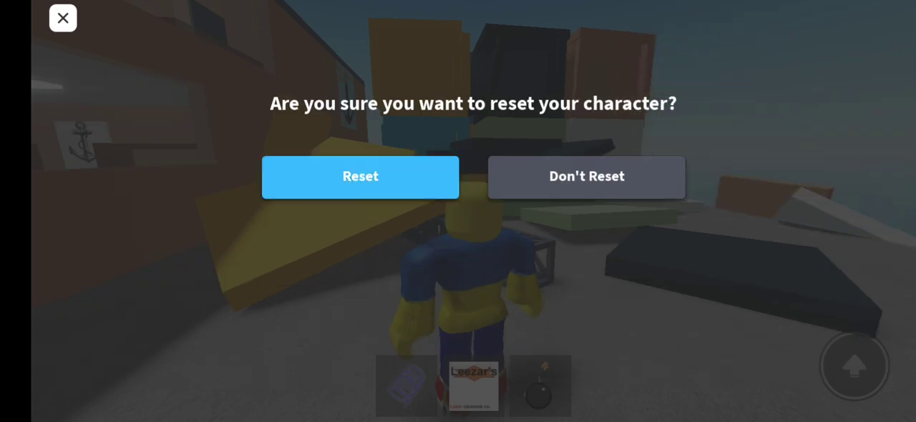
pyautogui.click(360, 176)
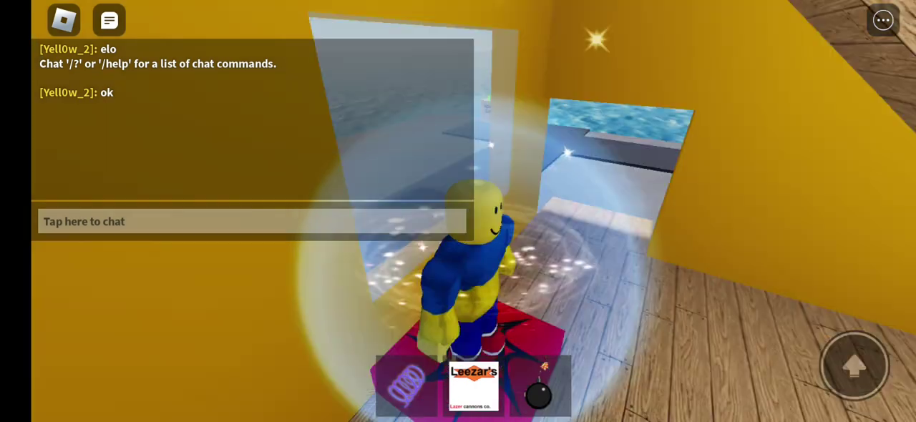
# - Cross the teleporter room to the Quick wall and teleport to the grassy island
pyautogui.moveTo(644, 215); pyautogui.dragTo(286, 214)
pyautogui.moveTo(644, 214); pyautogui.dragTo(358, 215)
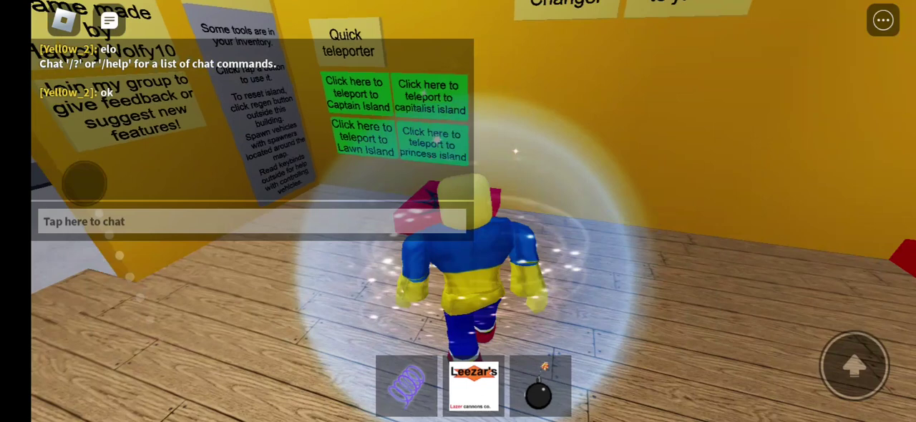
pyautogui.moveTo(144, 322); pyautogui.dragTo(143, 251)
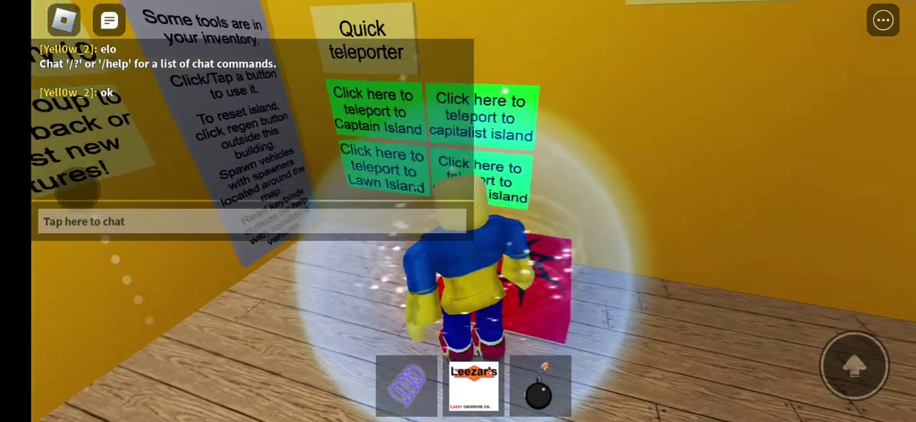
pyautogui.click(544, 136)
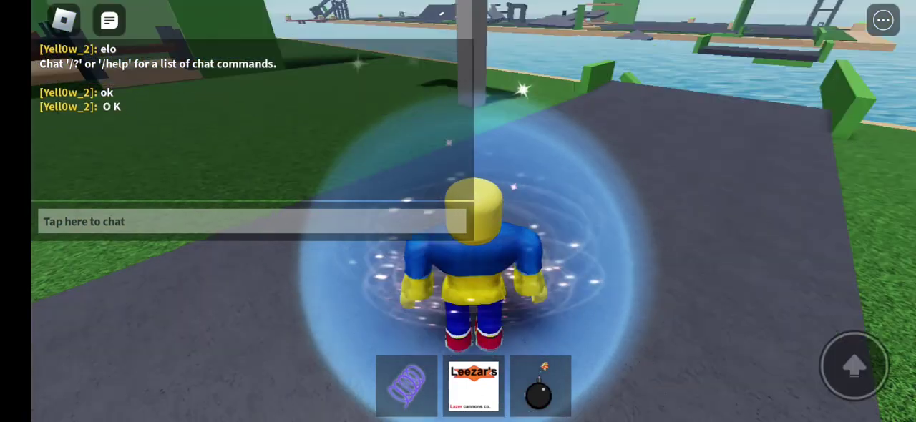
pyautogui.moveTo(644, 214); pyautogui.dragTo(358, 179)
pyautogui.scroll(5, 458, 214)
# - Survey the grassy island in first person, then run forward along the road
pyautogui.moveTo(458, 179); pyautogui.dragTo(458, 322)
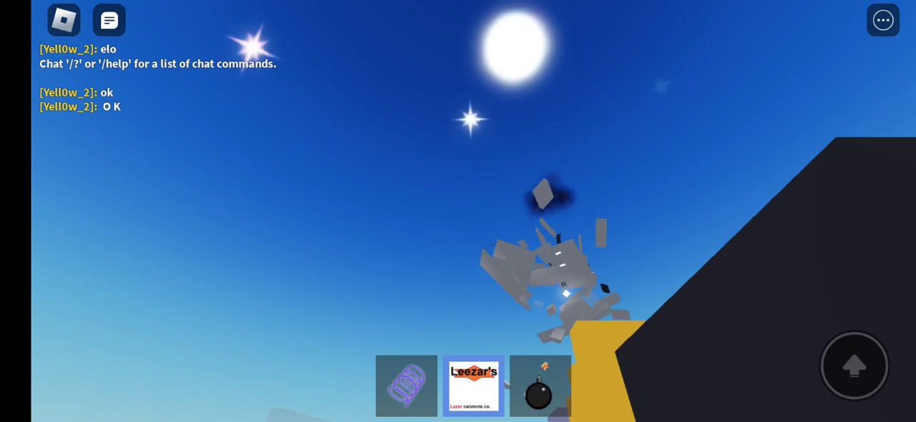
pyautogui.moveTo(458, 143); pyautogui.dragTo(501, 286)
pyautogui.moveTo(573, 179); pyautogui.dragTo(358, 250)
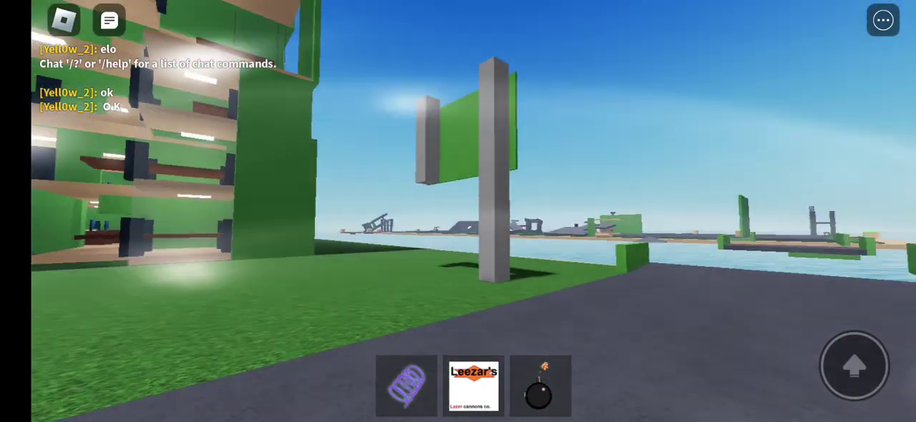
pyautogui.scroll(-5, 458, 215)
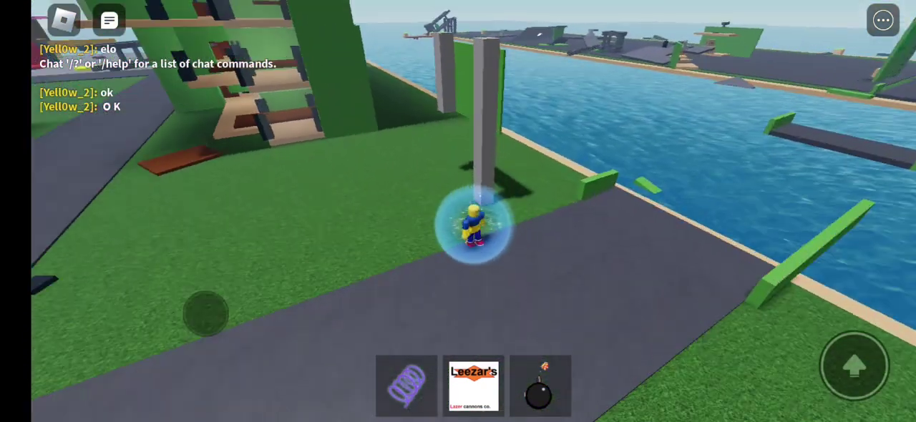
pyautogui.moveTo(573, 179); pyautogui.dragTo(286, 179)
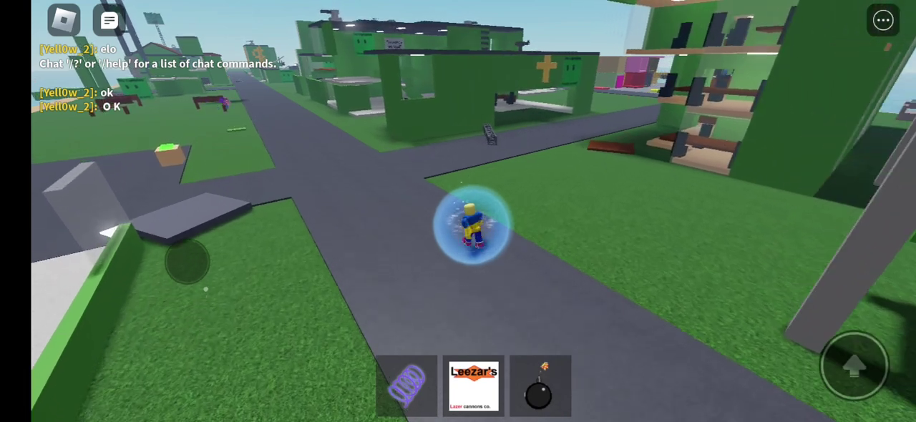
pyautogui.moveTo(186, 264); pyautogui.dragTo(178, 247)
pyautogui.scroll(-10, 458, 214)
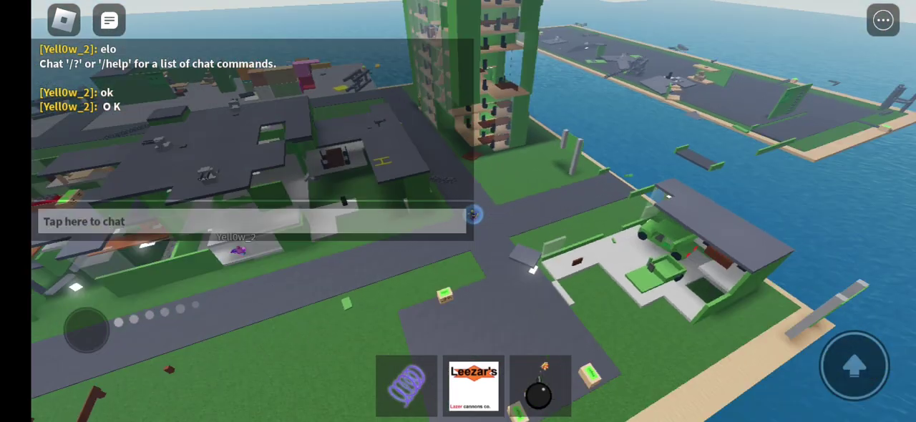
pyautogui.scroll(8, 458, 215)
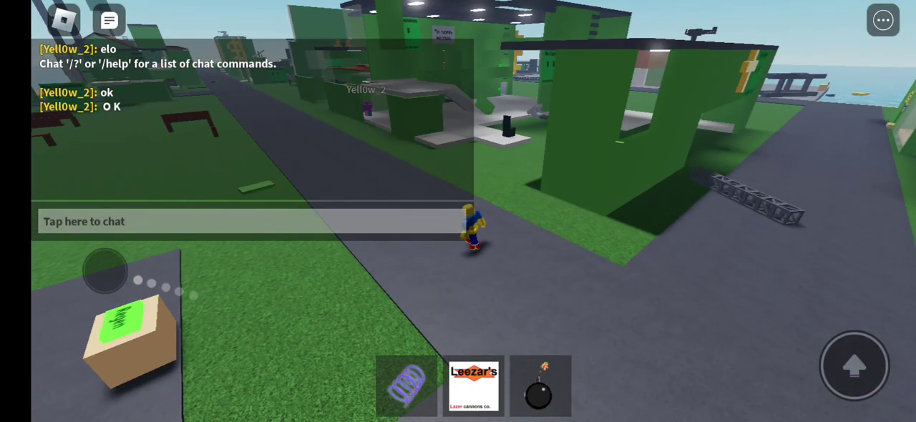
pyautogui.moveTo(106, 270); pyautogui.dragTo(168, 222)
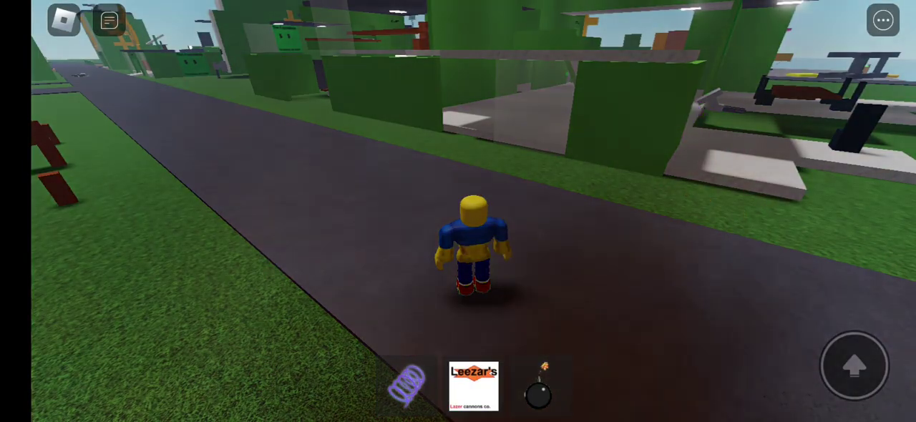
# - Run across the island to the twin-barrelled cannon by the shore
pyautogui.moveTo(172, 286); pyautogui.dragTo(111, 140)
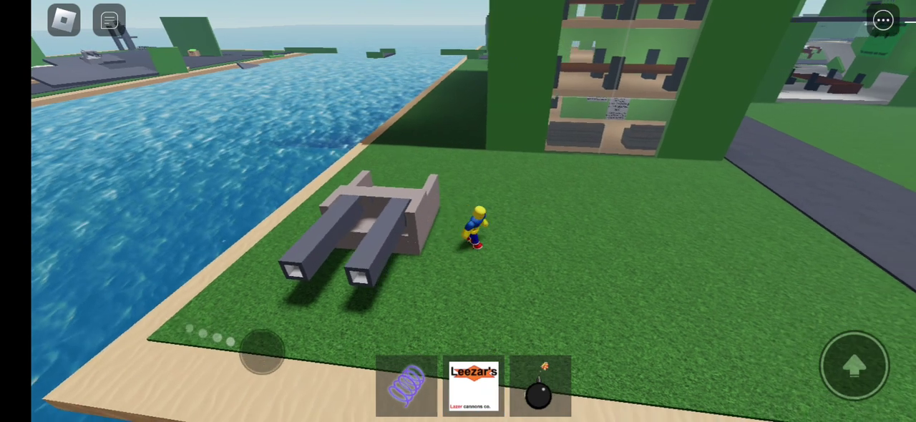
# - Choose Leaderboard from the top-right ••• menu to list the server's players
pyautogui.click(884, 20)
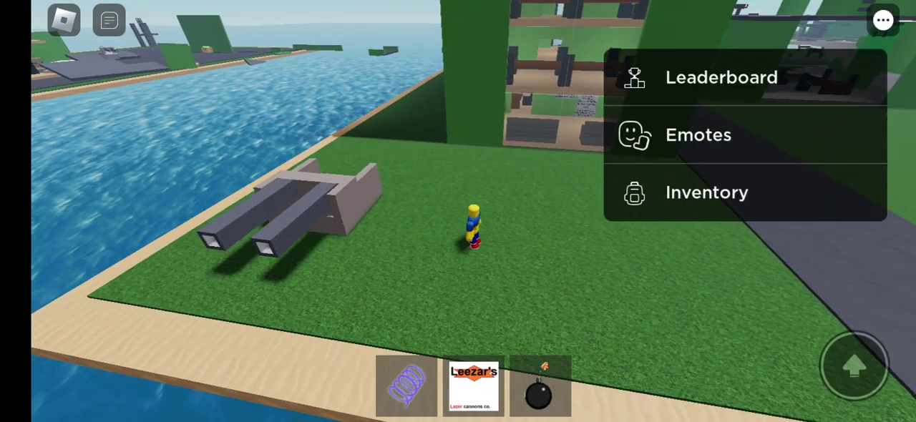
pyautogui.click(721, 77)
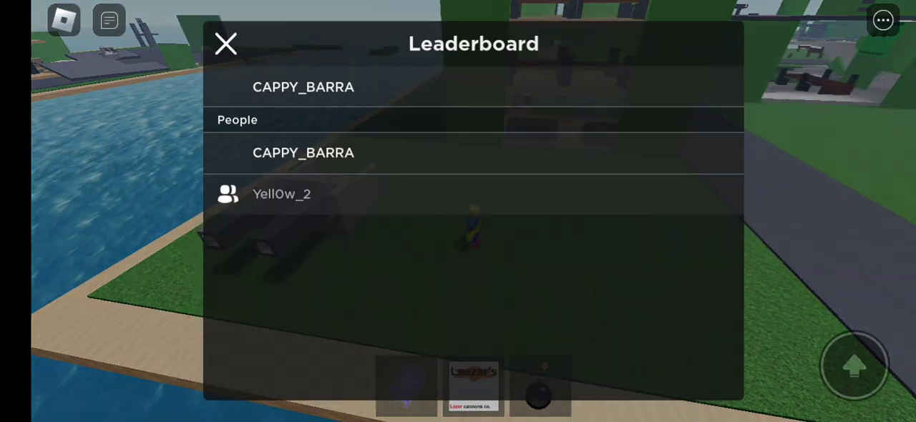